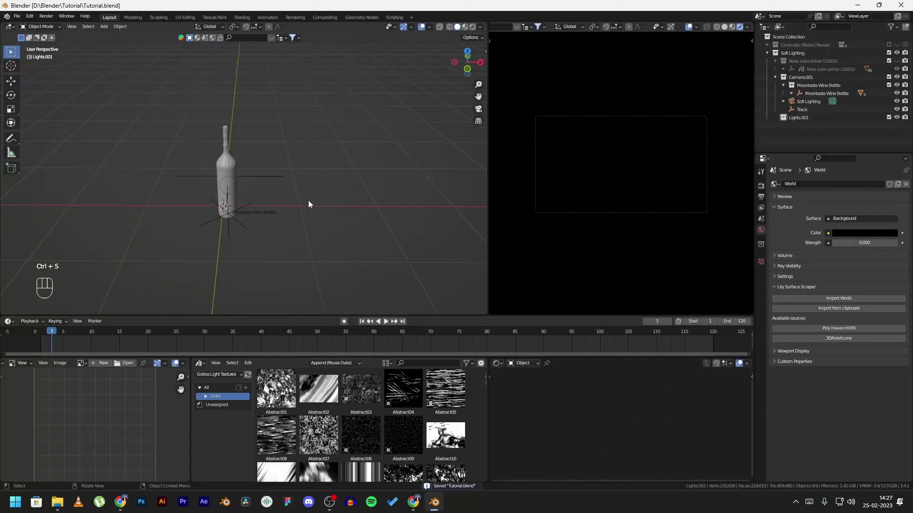
Add an area light and a mesh plane at the base of the wine bottle.
{"action": "key", "text": "shift+a"}
{"action": "mouse_move", "coordinate": [308, 200]}
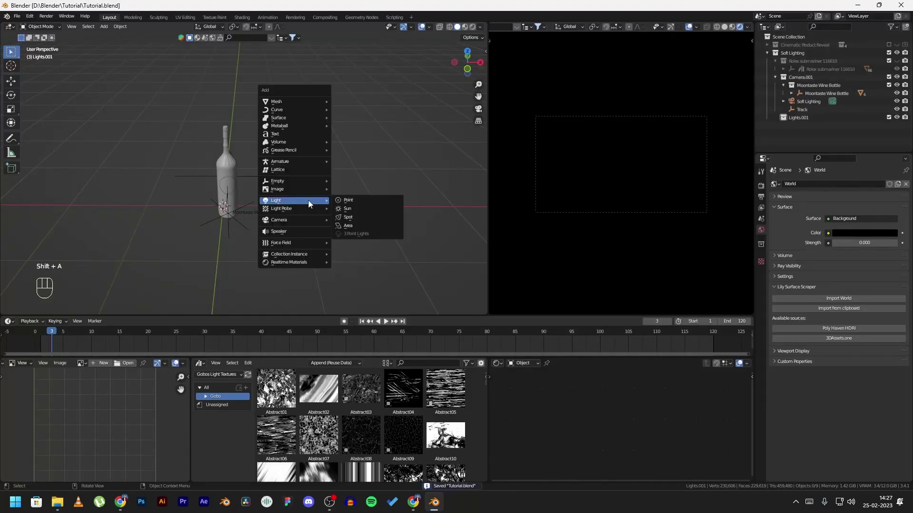
{"action": "left_click", "coordinate": [357, 226]}
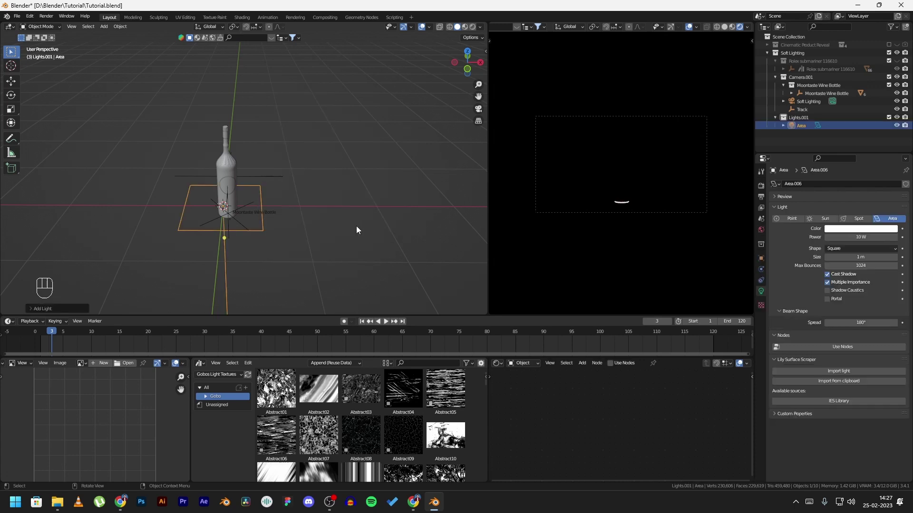
{"action": "left_click", "coordinate": [356, 226]}
{"action": "key", "text": "shift+a"}
{"action": "mouse_move", "coordinate": [374, 226]}
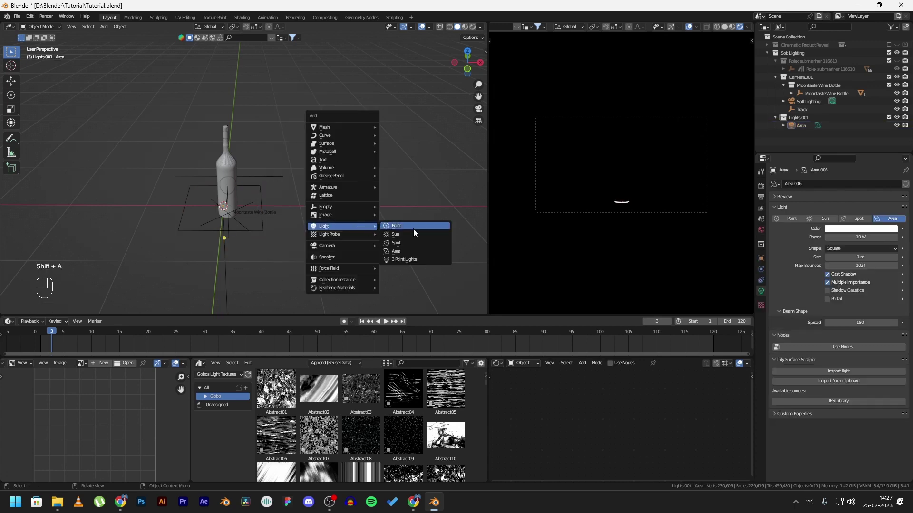
{"action": "mouse_move", "coordinate": [361, 128]}
{"action": "left_click", "coordinate": [396, 127]}
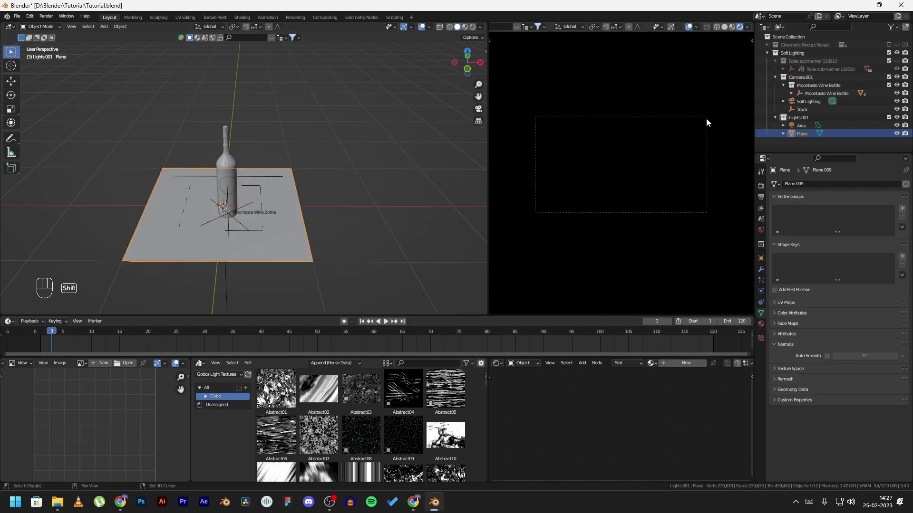
Raise the area light and the plane together along the Z axis to above the bottle.
{"action": "left_click", "coordinate": [801, 125], "text": "ctrl"}
{"action": "key", "text": "g"}
{"action": "key", "text": "z"}
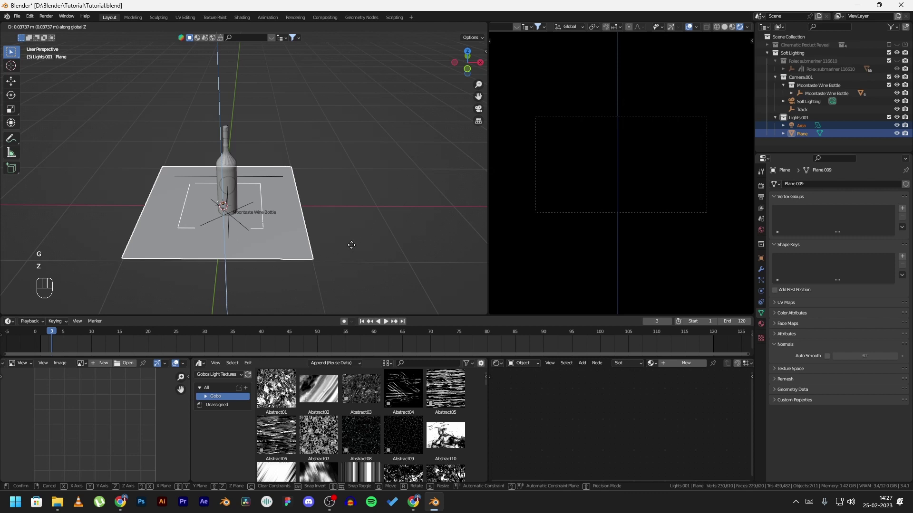
{"action": "left_click", "coordinate": [353, 134]}
Lower only the plane slightly along Z so it sits just beneath the area light, and save the file.
{"action": "left_click", "coordinate": [290, 105]}
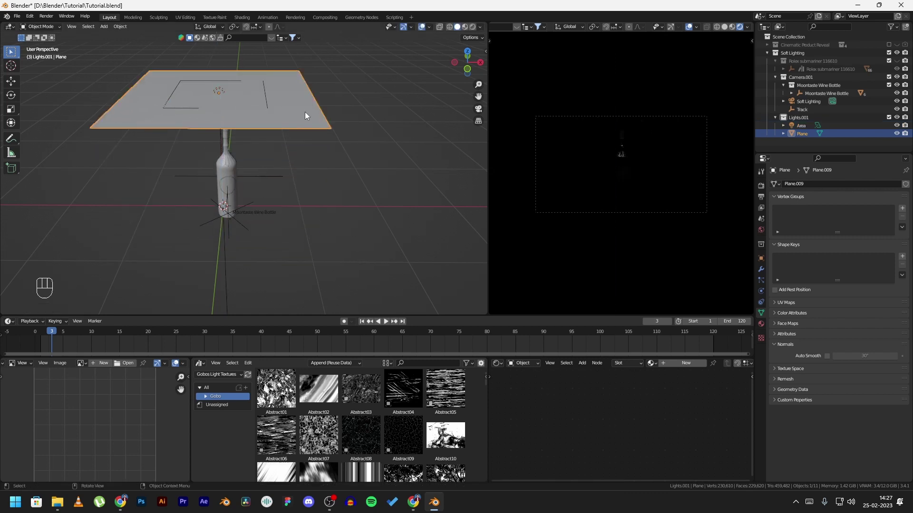
{"action": "key", "text": "g"}
{"action": "key", "text": "z"}
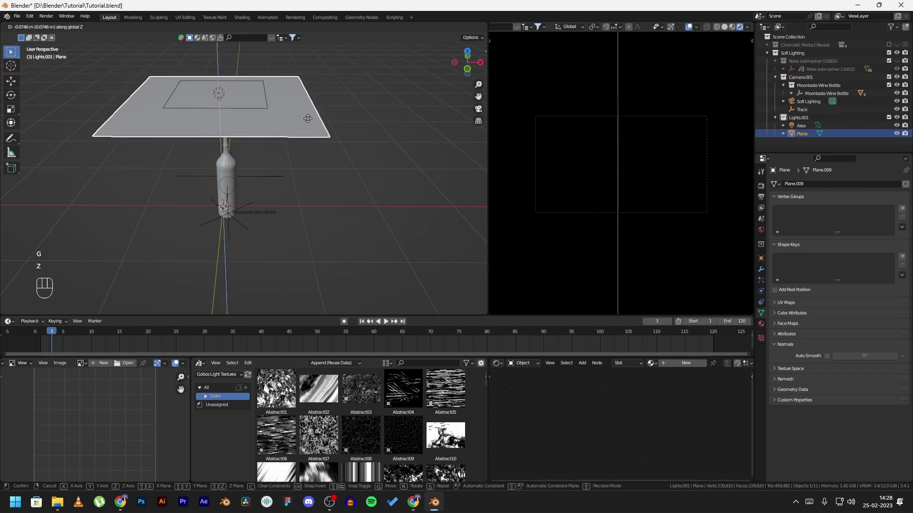
{"action": "left_click", "coordinate": [310, 122]}
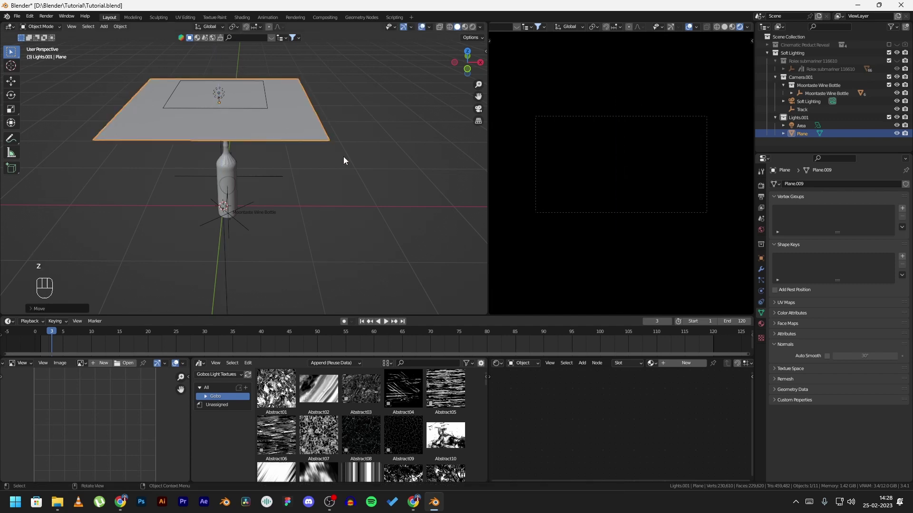
{"action": "key", "text": "ctrl+s"}
{"action": "middle_click_drag", "start_coordinate": [343, 161], "coordinate": [287, 109]}
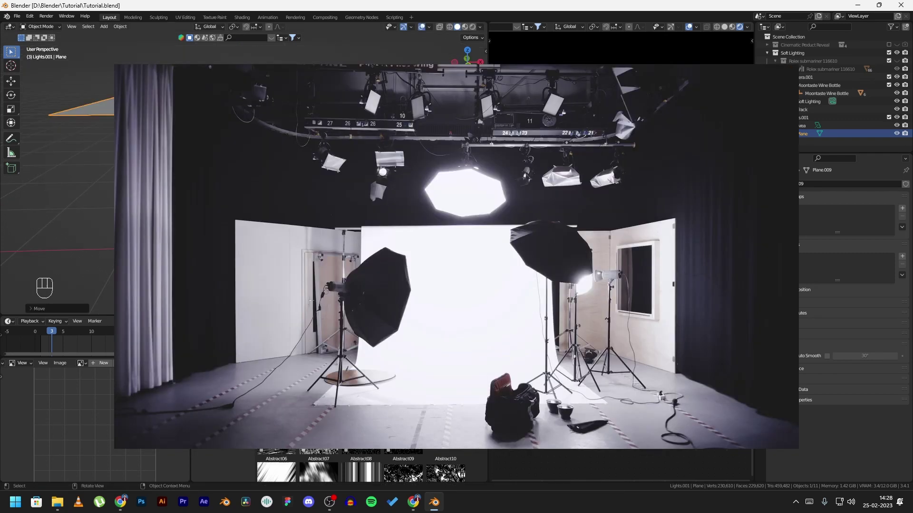
{"action": "key", "text": "ctrl+s"}
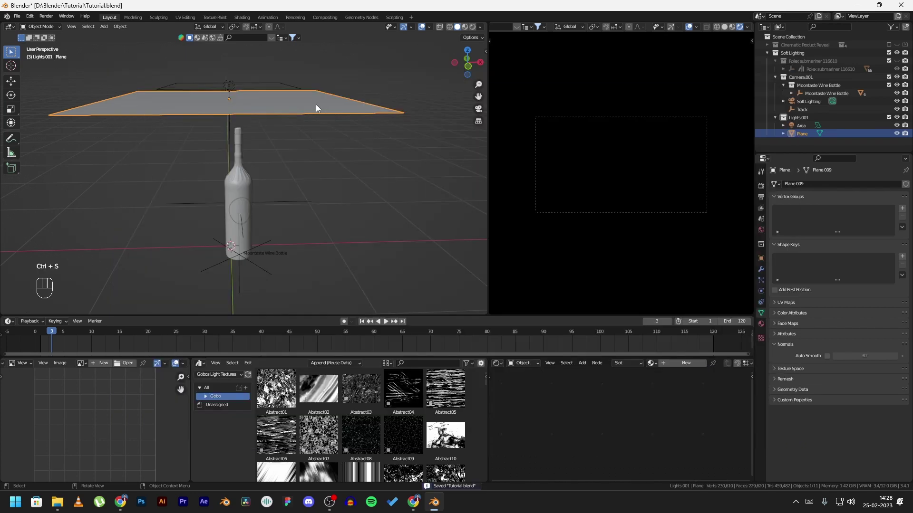
Create a new material for the plane in an enlarged shader editor and delete its Principled BSDF node.
{"action": "key", "text": "ctrl+space"}
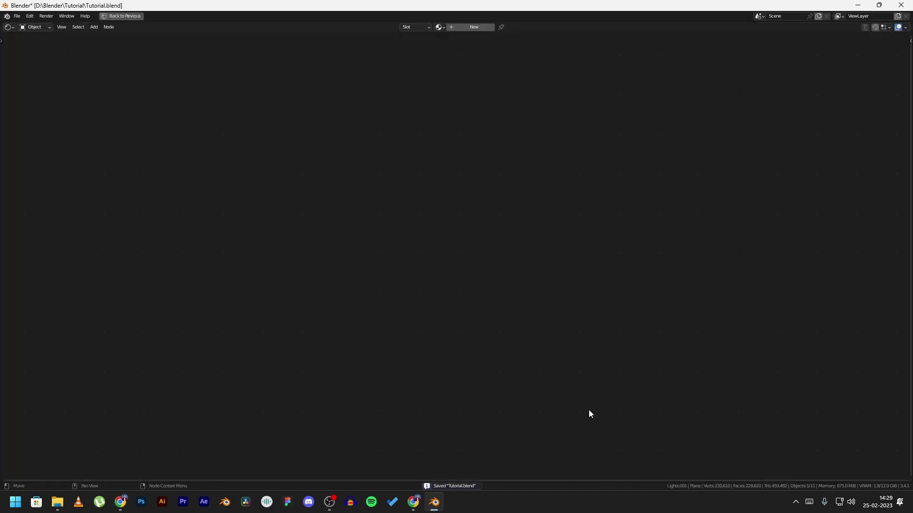
{"action": "left_click", "coordinate": [471, 27]}
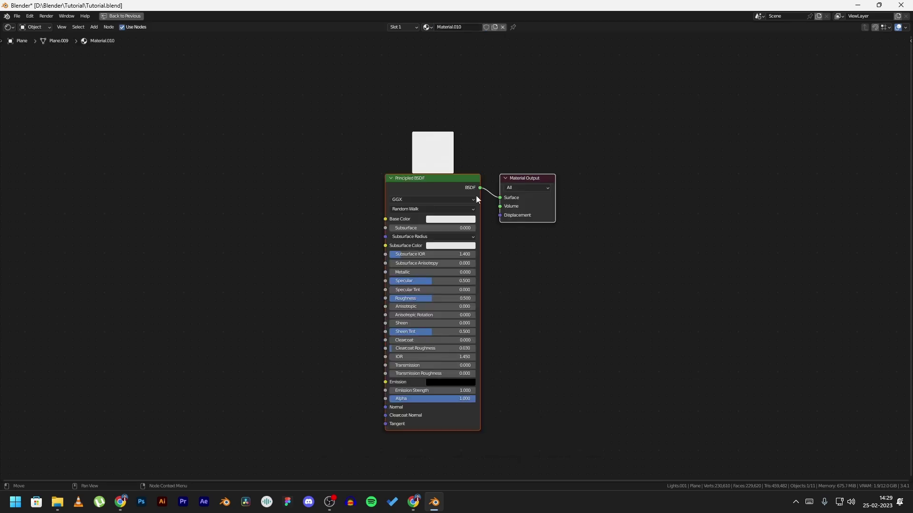
{"action": "left_click", "coordinate": [433, 182]}
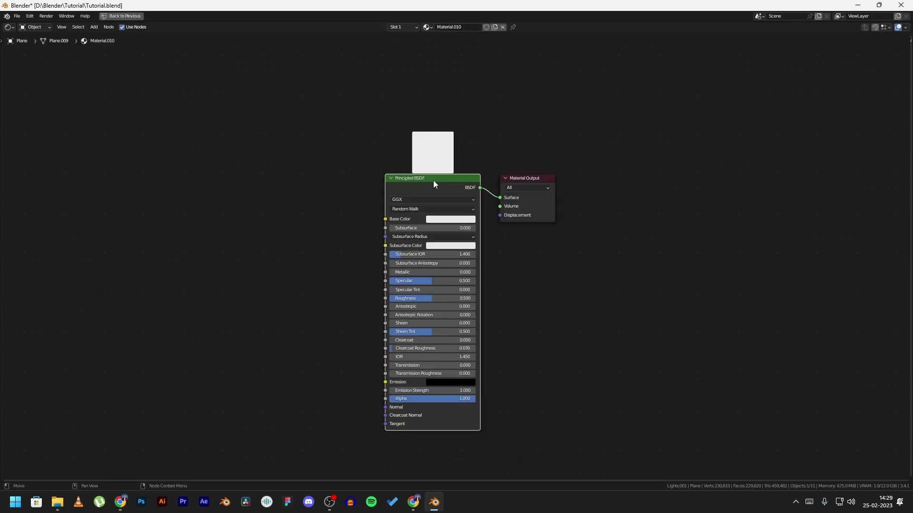
{"action": "key", "text": "Delete"}
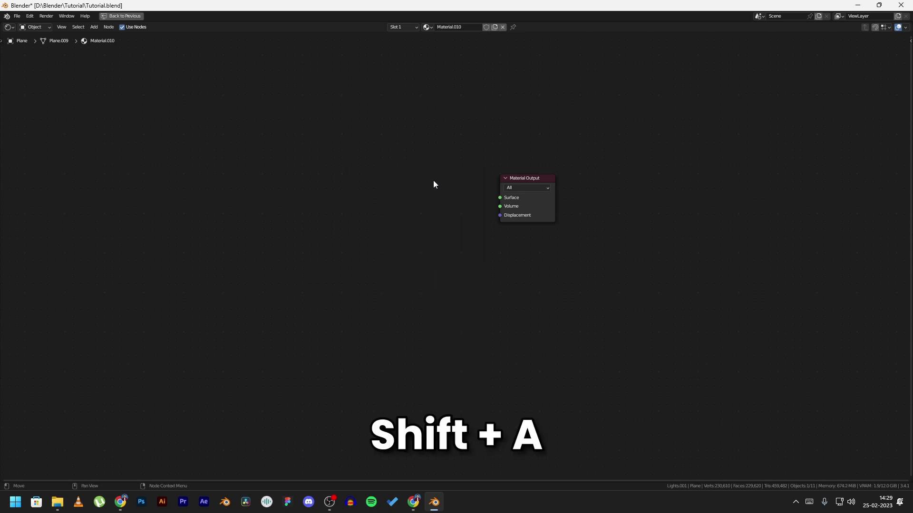
Add a Translucent BSDF node and connect it to the Material Output's Surface input.
{"action": "key", "text": "shift+a"}
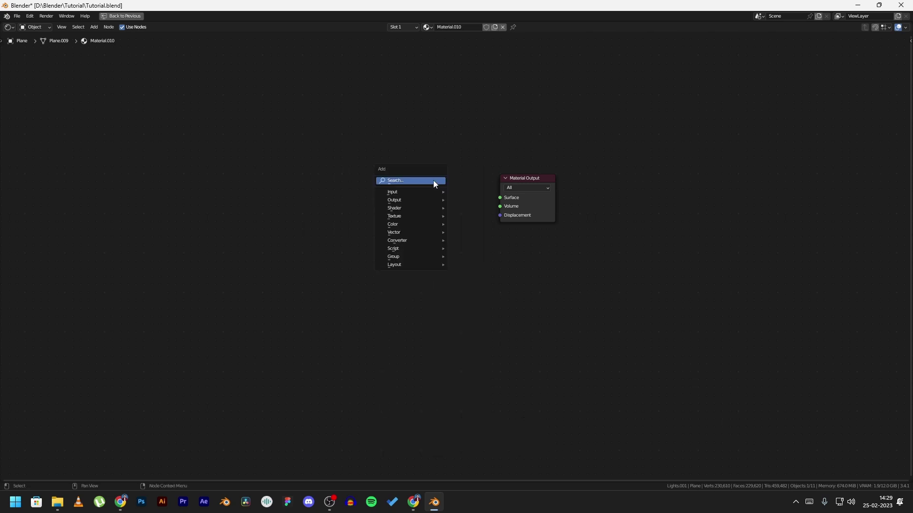
{"action": "type", "text": "tra"}
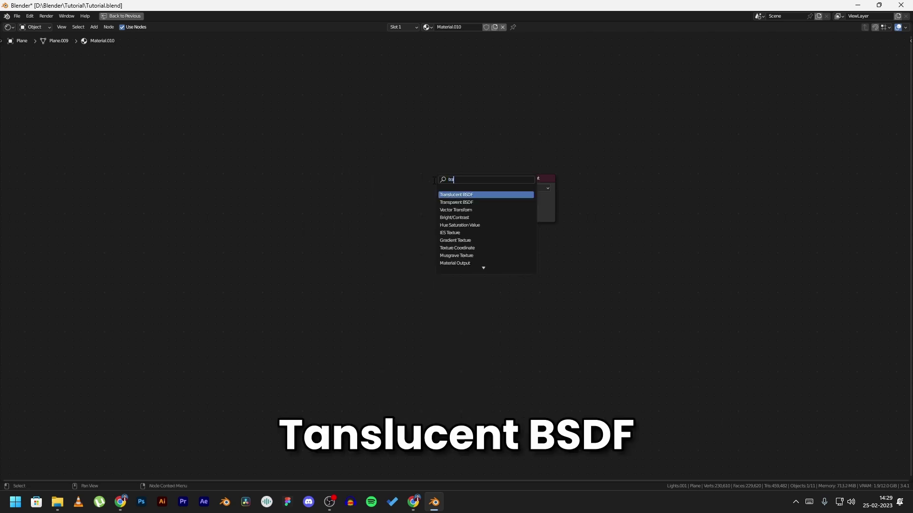
{"action": "key", "text": "Return"}
{"action": "left_click", "coordinate": [485, 188]}
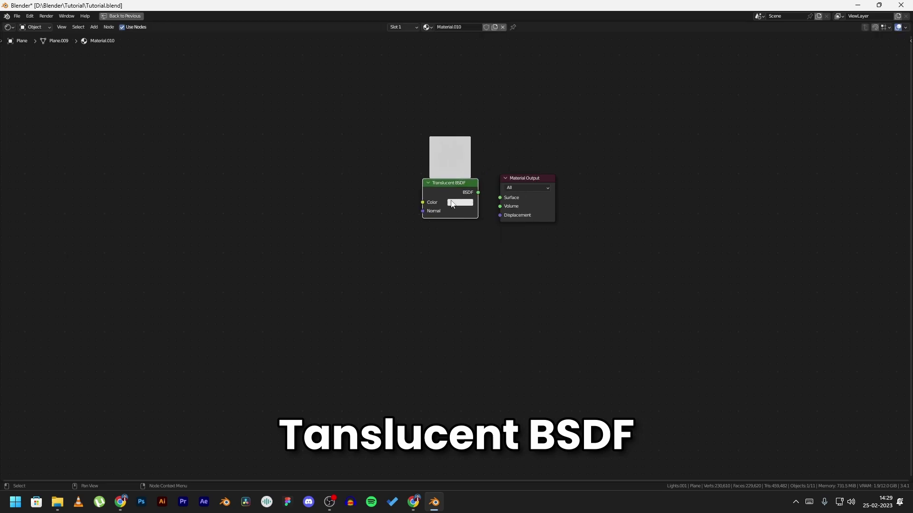
{"action": "left_click_drag", "start_coordinate": [478, 193], "coordinate": [501, 197]}
Rename the plane's material as Diffuser and save the file.
{"action": "double_click", "coordinate": [451, 27]}
{"action": "type", "text": "Diffuser"}
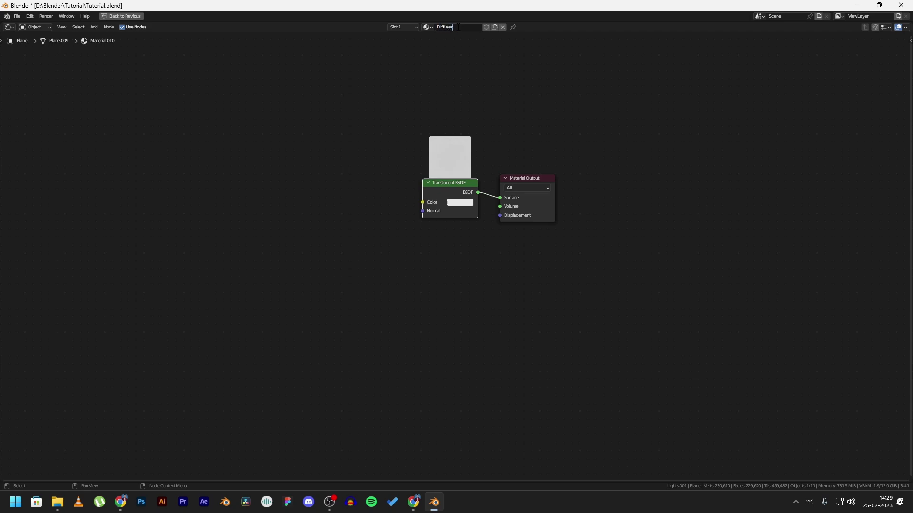
{"action": "key", "text": "Return"}
{"action": "key", "text": "ctrl+s"}
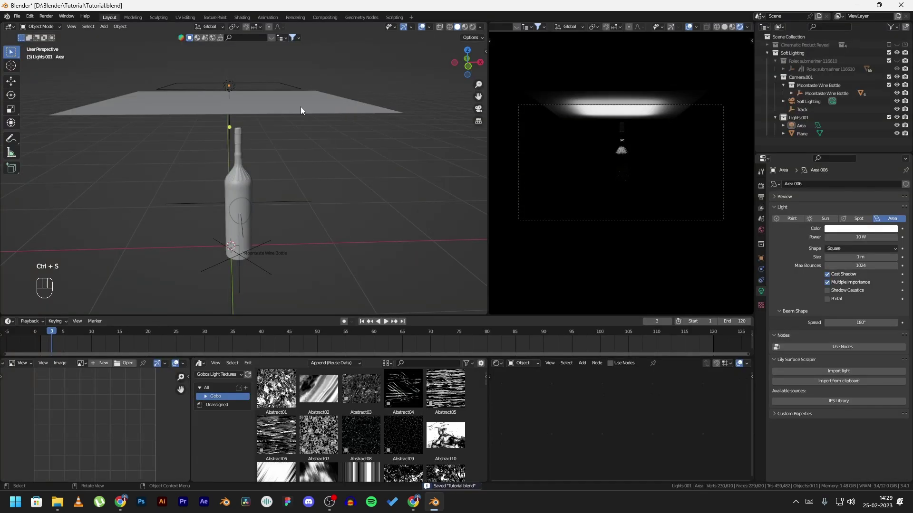
Parent the plane to the area light using Object (Keep Transform).
{"action": "left_click", "coordinate": [301, 111]}
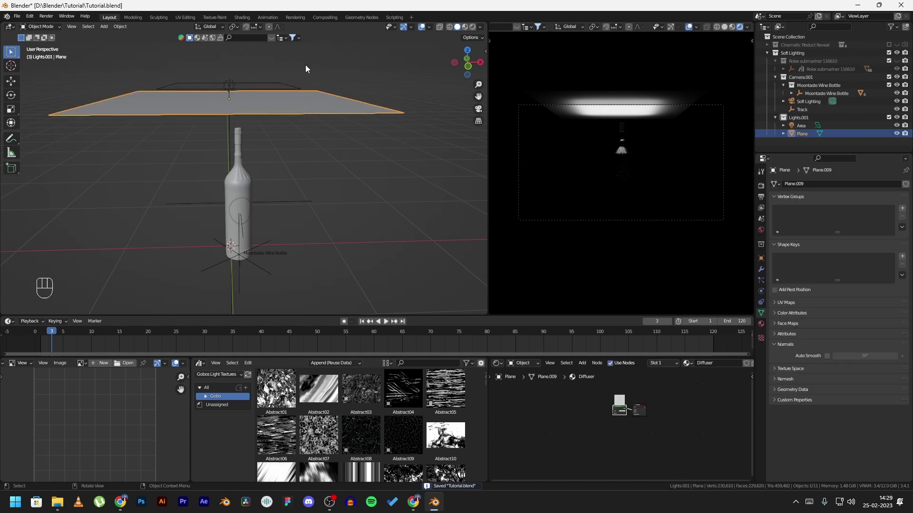
{"action": "left_click", "coordinate": [231, 86], "text": "shift"}
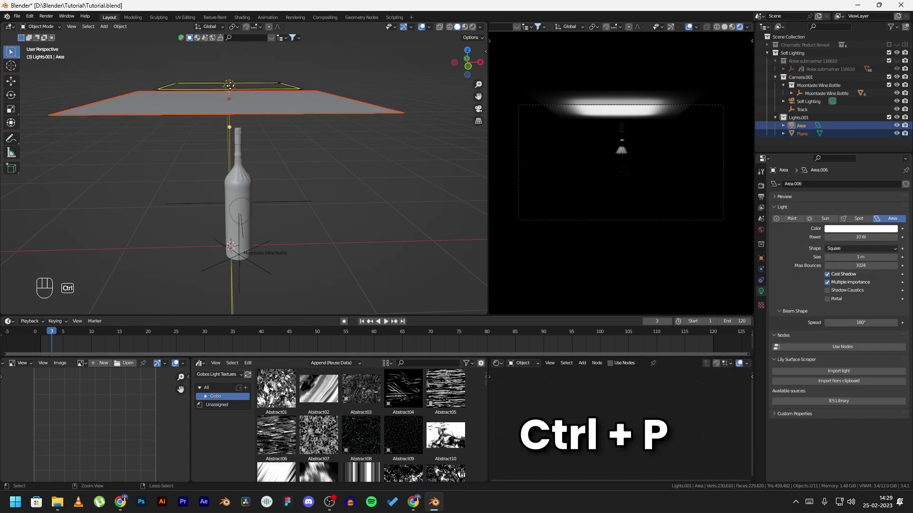
{"action": "key", "text": "ctrl+p"}
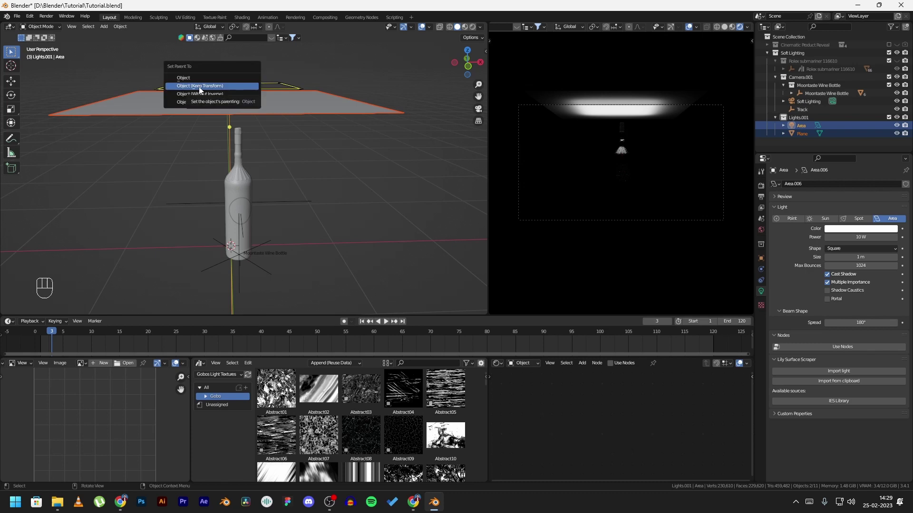
{"action": "left_click", "coordinate": [199, 86]}
Try moving the area light to test whether the parented plane follows it.
{"action": "left_click", "coordinate": [228, 86]}
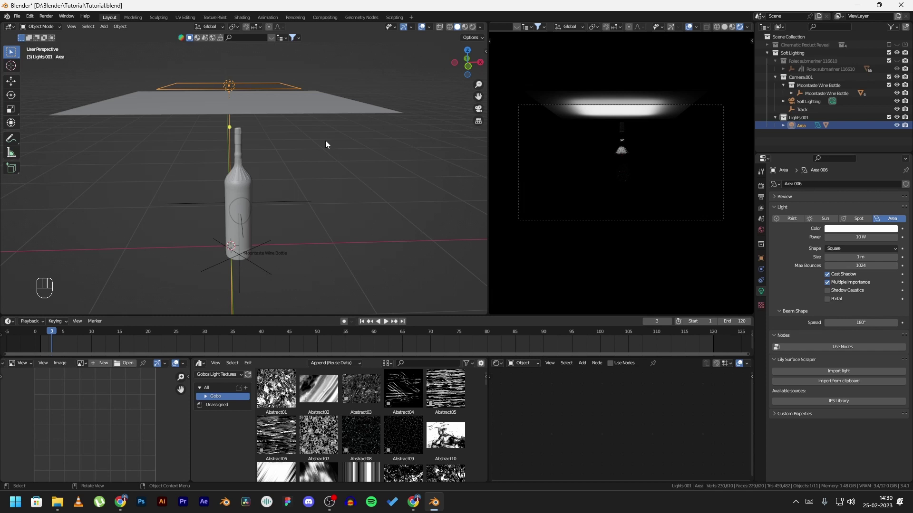
{"action": "key", "text": "g"}
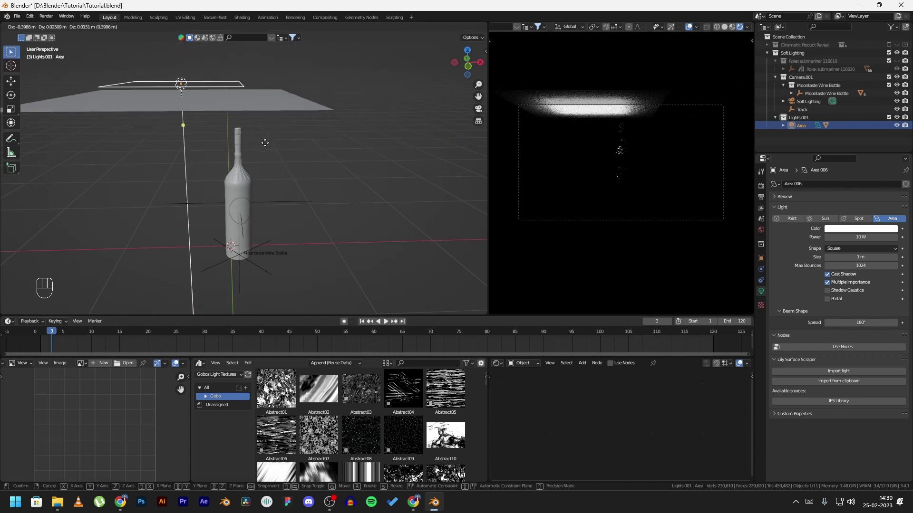
{"action": "right_click", "coordinate": [379, 224]}
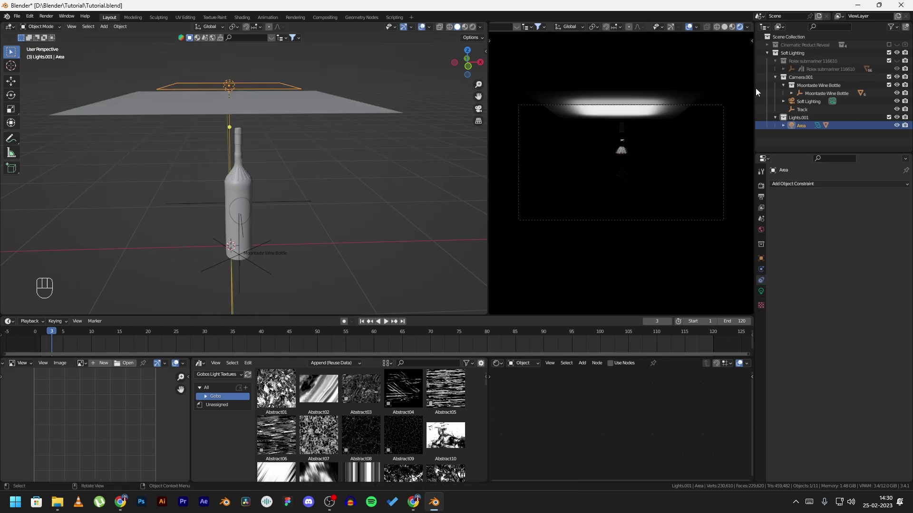
Add a Track To constraint to the area light with the Track empty as its target, and test it by moving the light.
{"action": "left_click", "coordinate": [832, 183]}
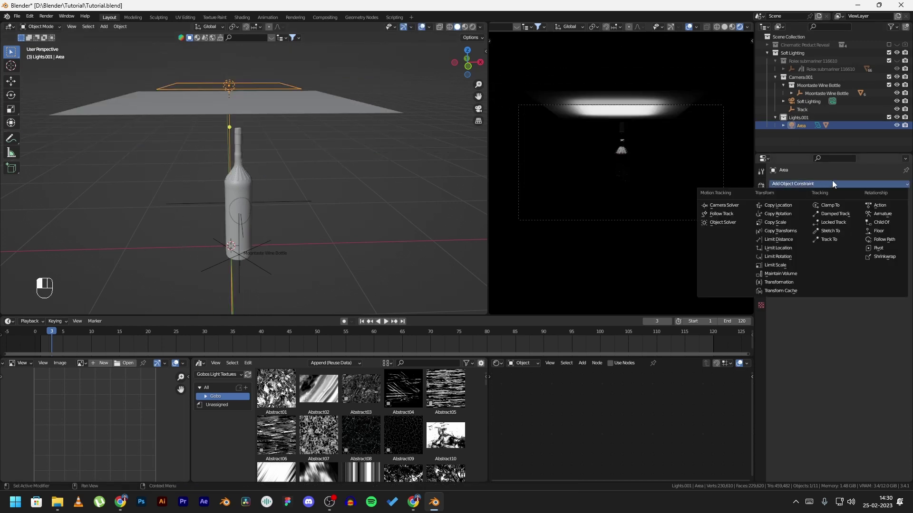
{"action": "left_click", "coordinate": [832, 238]}
{"action": "left_click", "coordinate": [893, 210]}
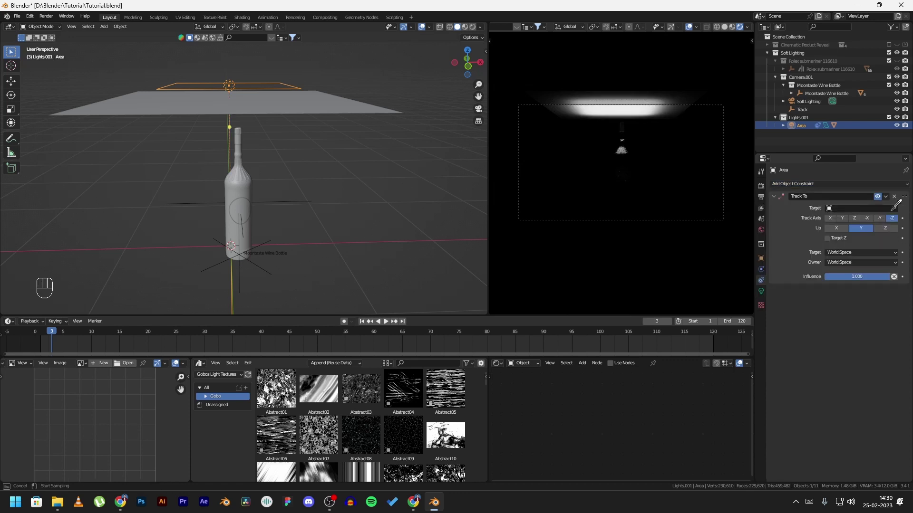
{"action": "left_click", "coordinate": [804, 110]}
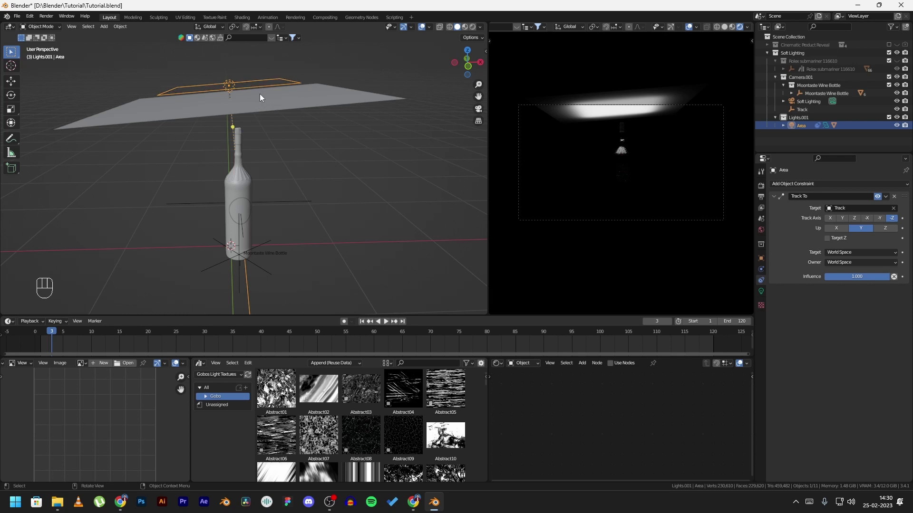
{"action": "key", "text": "g"}
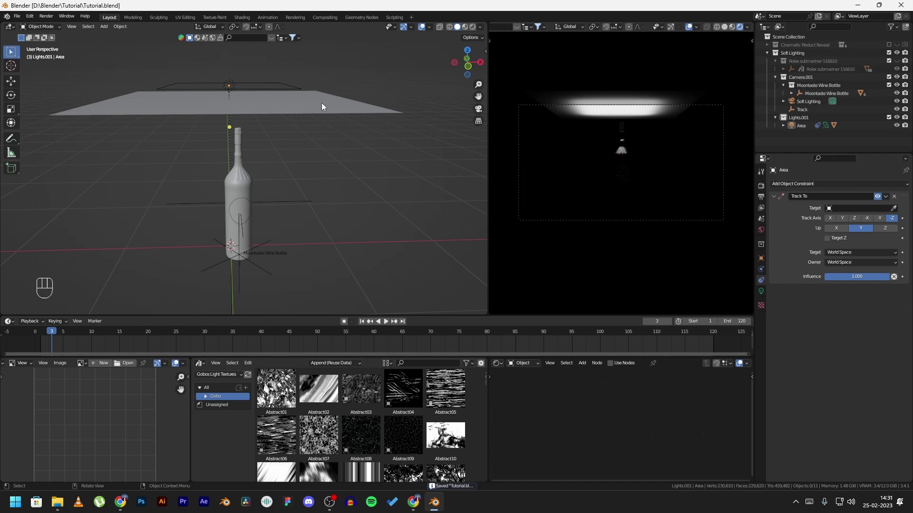
Turn off the diffuser plane's Camera ray visibility in its object properties.
{"action": "left_click", "coordinate": [332, 101]}
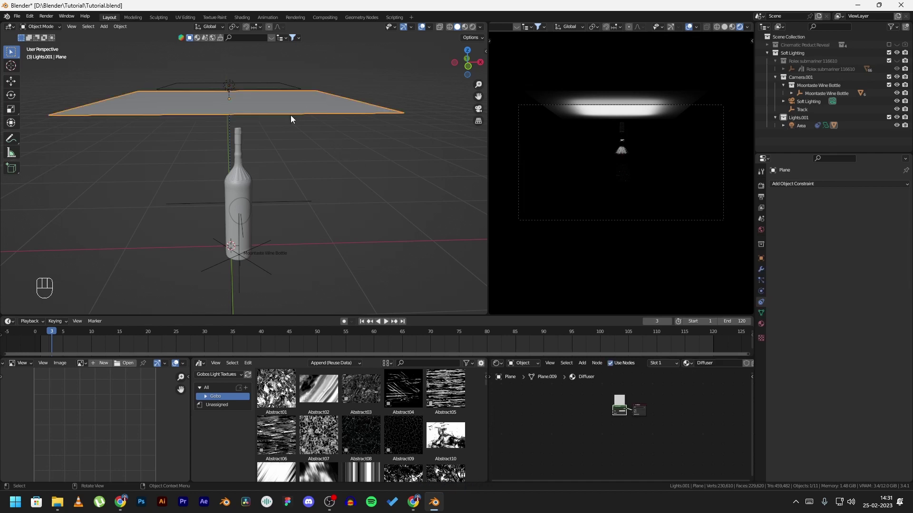
{"action": "left_click", "coordinate": [761, 260]}
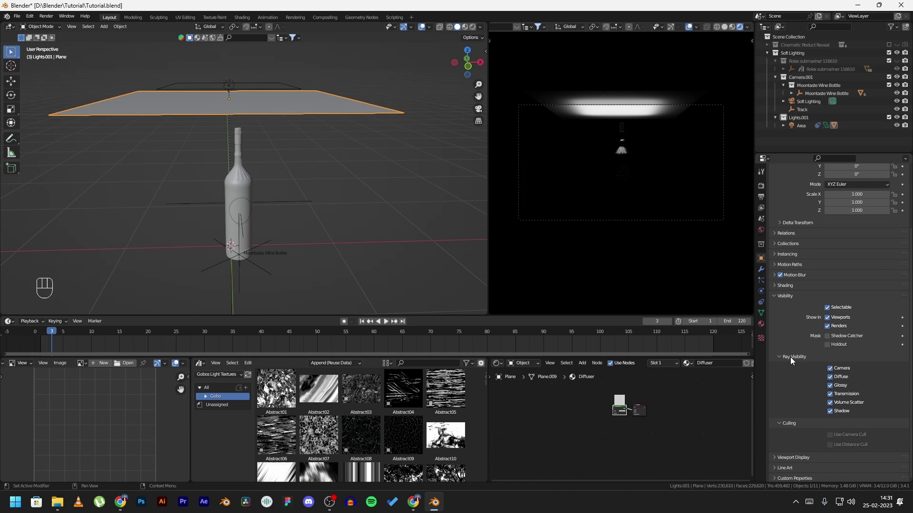
{"action": "left_click", "coordinate": [829, 369]}
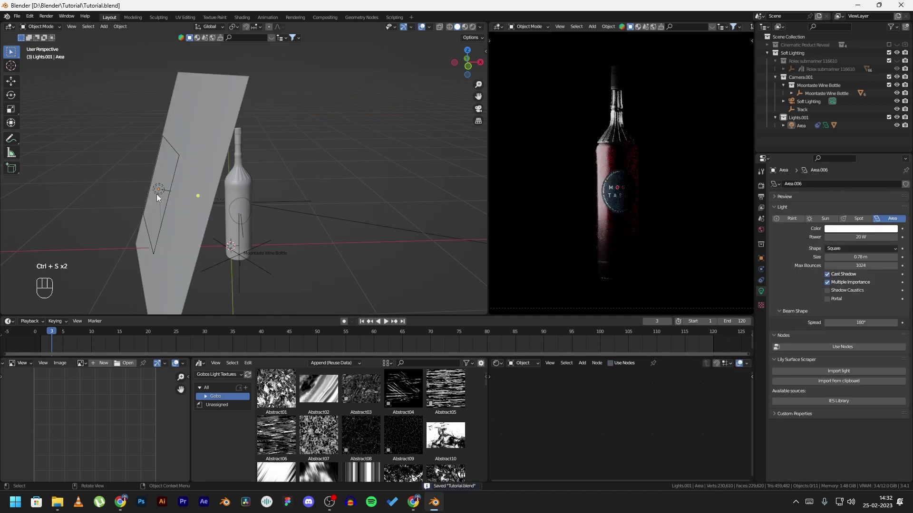
Hide the diffuser plane in front of the area light to compare the bottle's lighting without it.
{"action": "left_click", "coordinate": [157, 194]}
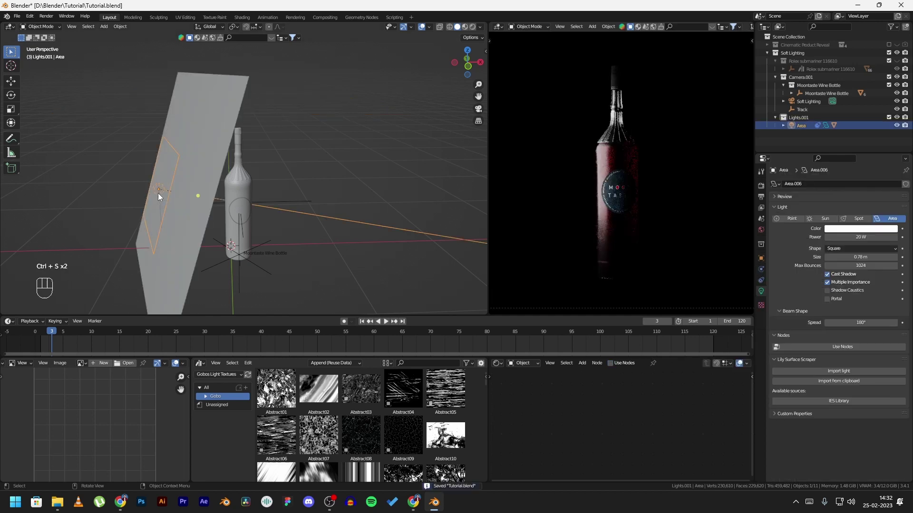
{"action": "left_click", "coordinate": [158, 193]}
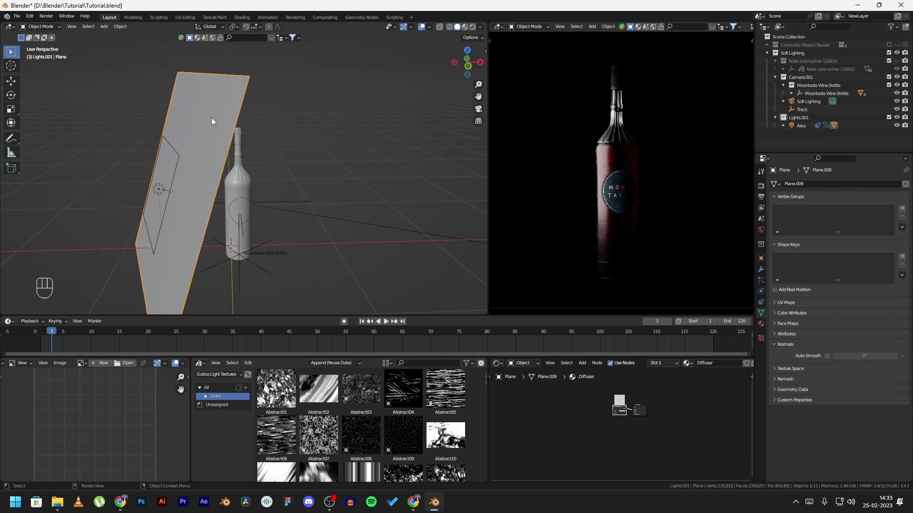
{"action": "key", "text": "h"}
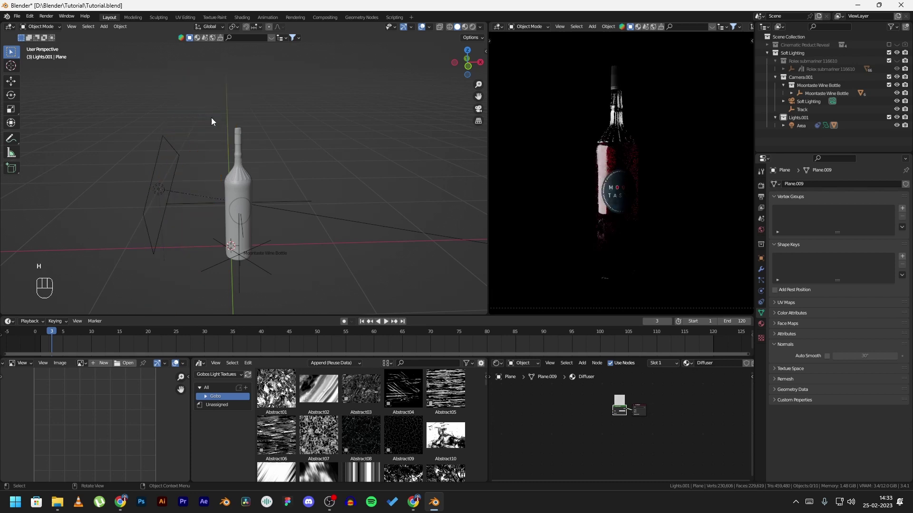
Examine the bottle's lighting up close without the diffuser and undo hiding the diffuser plane.
{"action": "scroll", "coordinate": [601, 153], "scroll_direction": "up", "scroll_amount": 2}
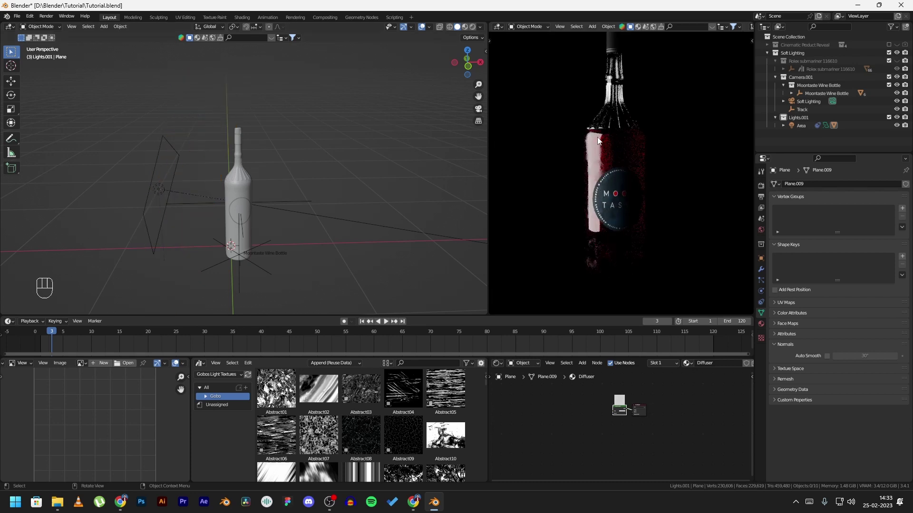
{"action": "key", "text": "ctrl"}
{"action": "key", "text": "ctrl+z"}
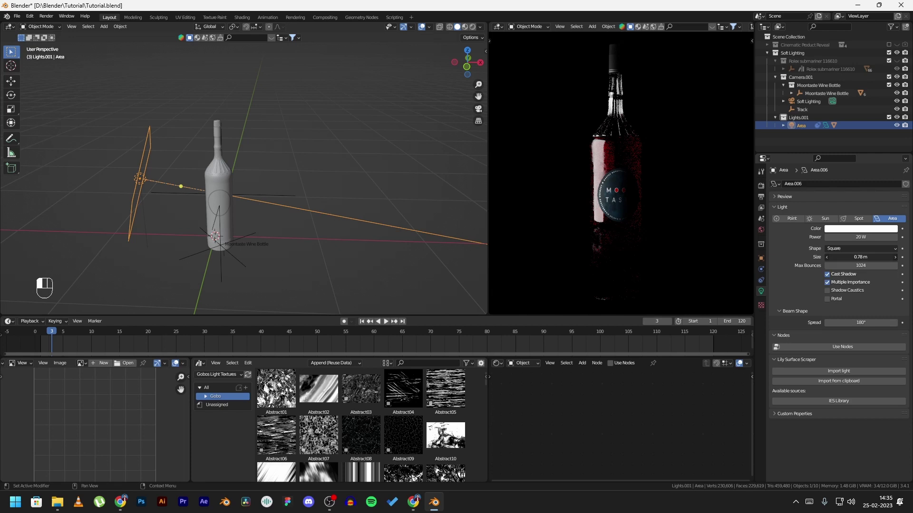
Try enlarging the area light's size to 2.34 m, undo the change and save the file.
{"action": "left_click_drag", "start_coordinate": [861, 256], "coordinate": [894, 256]}
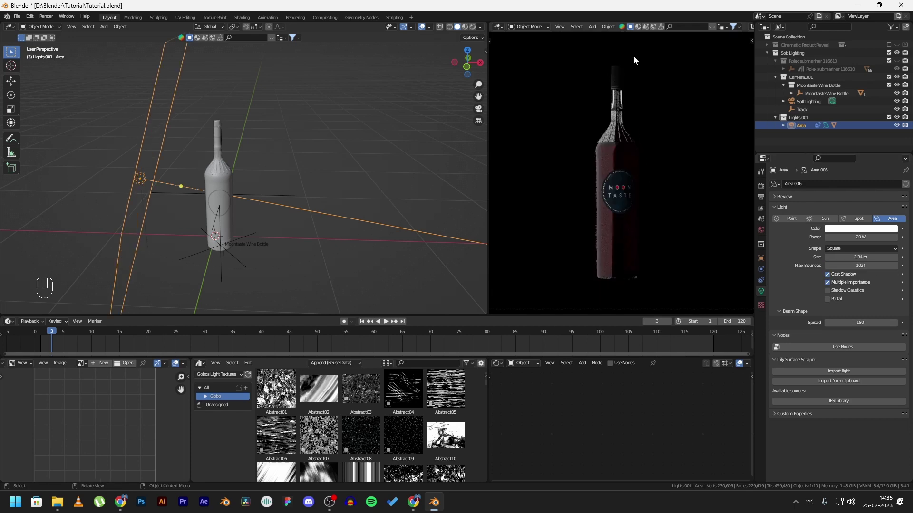
{"action": "key", "text": "ctrl+s"}
{"action": "key", "text": "ctrl+z"}
{"action": "key", "text": "ctrl+z"}
{"action": "key", "text": "ctrl+s"}
Unhide the diffuser plane in front of the watch, toggling its visibility to compare the lighting with and without it.
{"action": "scroll", "coordinate": [628, 122], "scroll_direction": "down", "scroll_amount": 3}
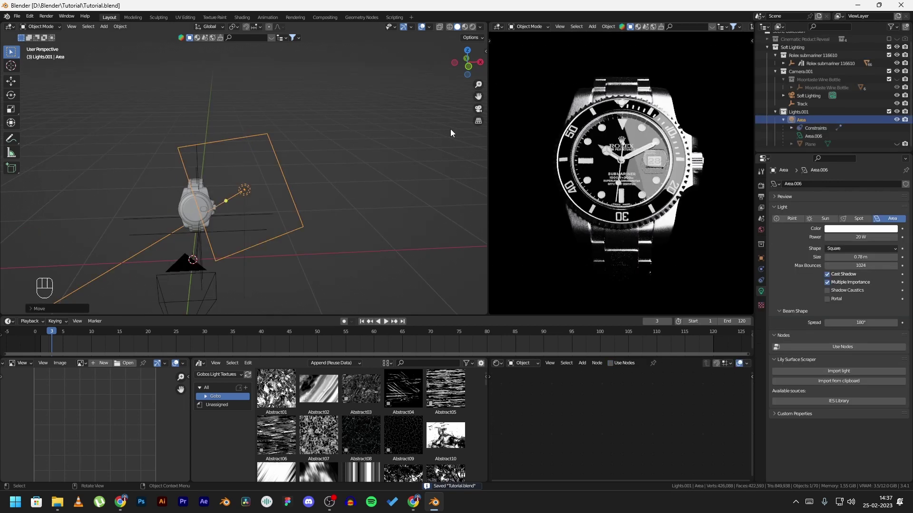
{"action": "scroll", "coordinate": [668, 113], "scroll_direction": "up", "scroll_amount": 1}
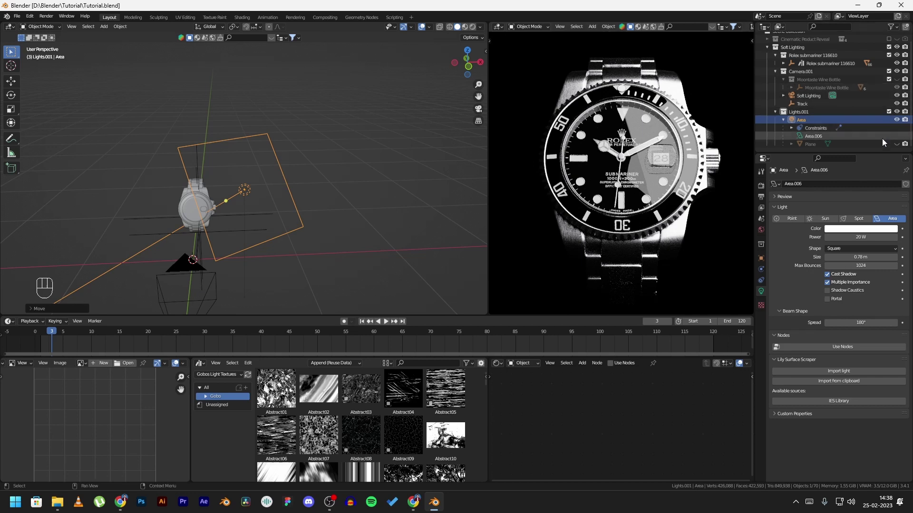
{"action": "left_click", "coordinate": [897, 144]}
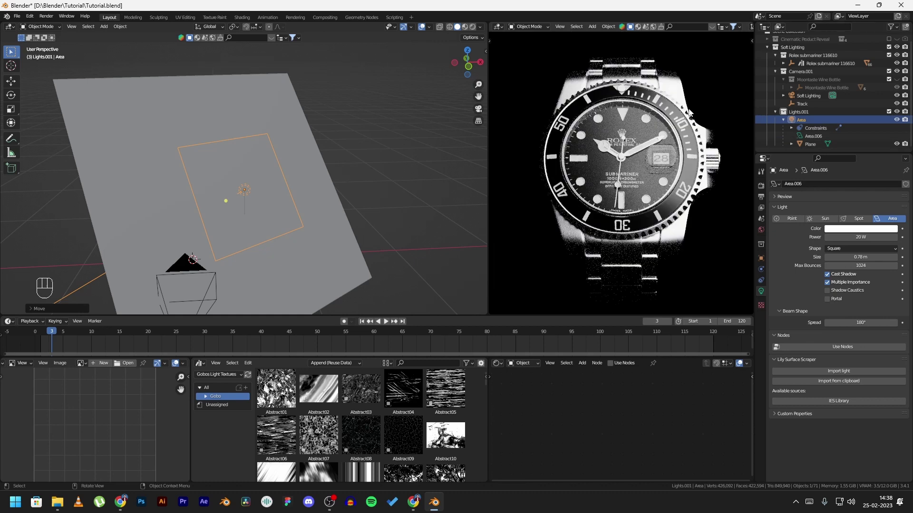
{"action": "left_click", "coordinate": [896, 144]}
{"action": "left_click", "coordinate": [896, 143]}
Move the diffuser plane about -0.04 m along its local Z axis, towards the watch, and save the file.
{"action": "left_click", "coordinate": [810, 145]}
{"action": "middle_click_drag", "start_coordinate": [362, 171], "coordinate": [414, 159]}
{"action": "key", "text": "ctrl+s"}
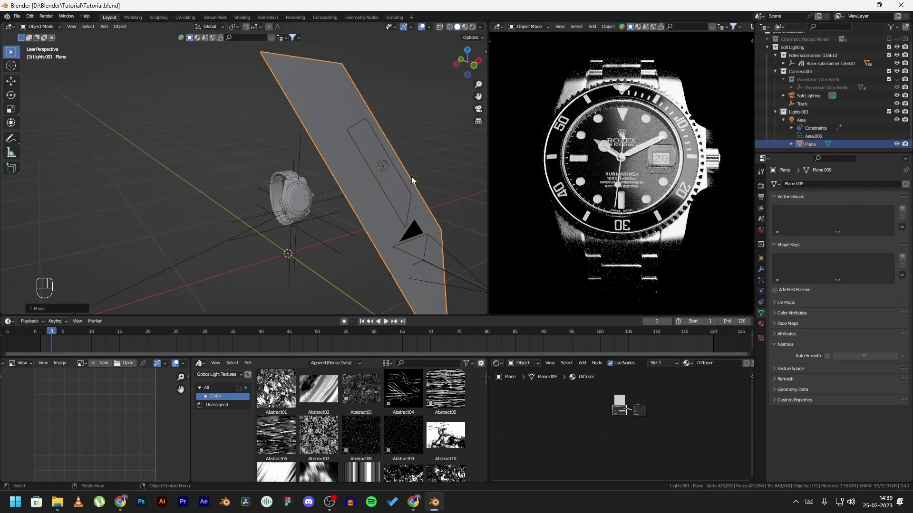
{"action": "key", "text": "g"}
{"action": "key", "text": "z"}
{"action": "key", "text": "z"}
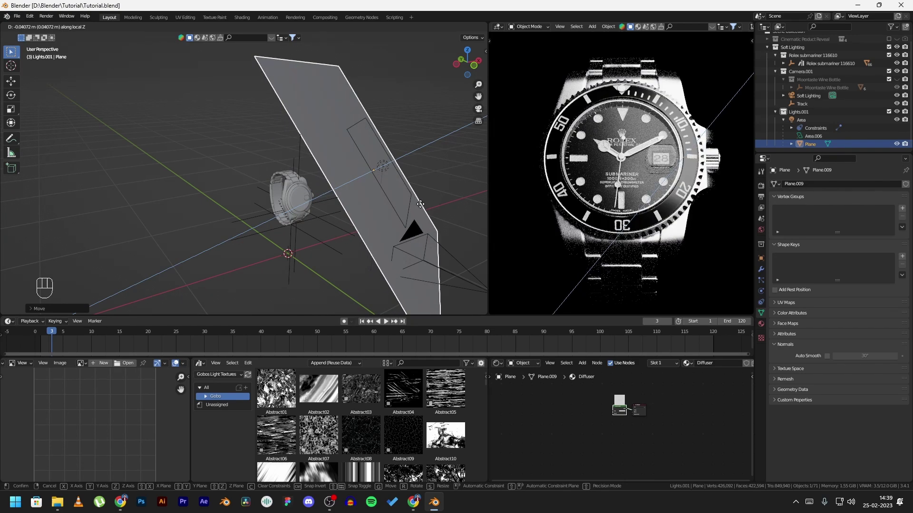
{"action": "left_click", "coordinate": [421, 204]}
{"action": "middle_click_drag", "start_coordinate": [420, 204], "coordinate": [219, 187]}
{"action": "key", "text": "ctrl+s"}
Move the area light with its attached diffuser plane to try another lighting angle on the watch.
{"action": "left_click", "coordinate": [219, 187]}
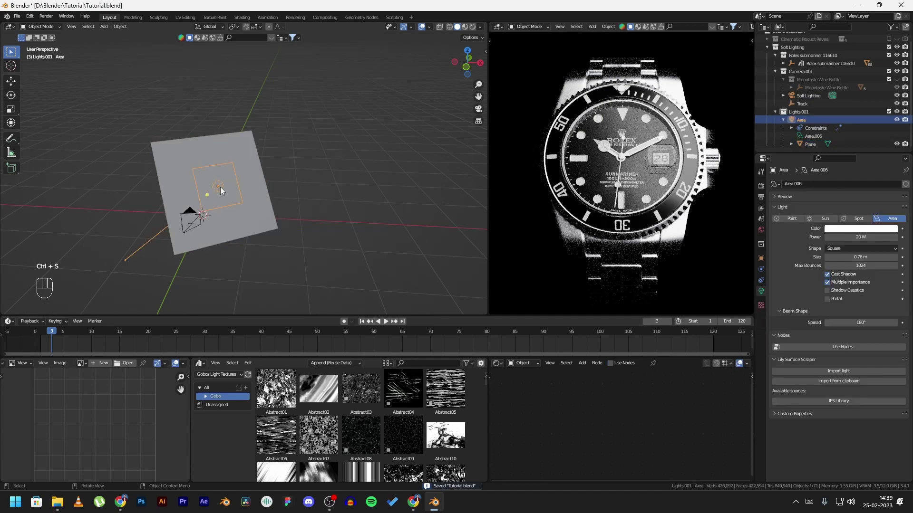
{"action": "key", "text": "g"}
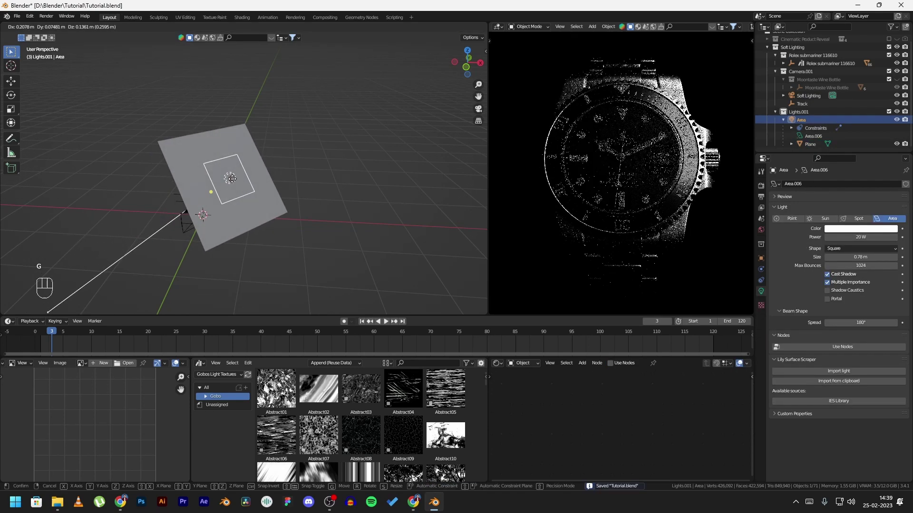